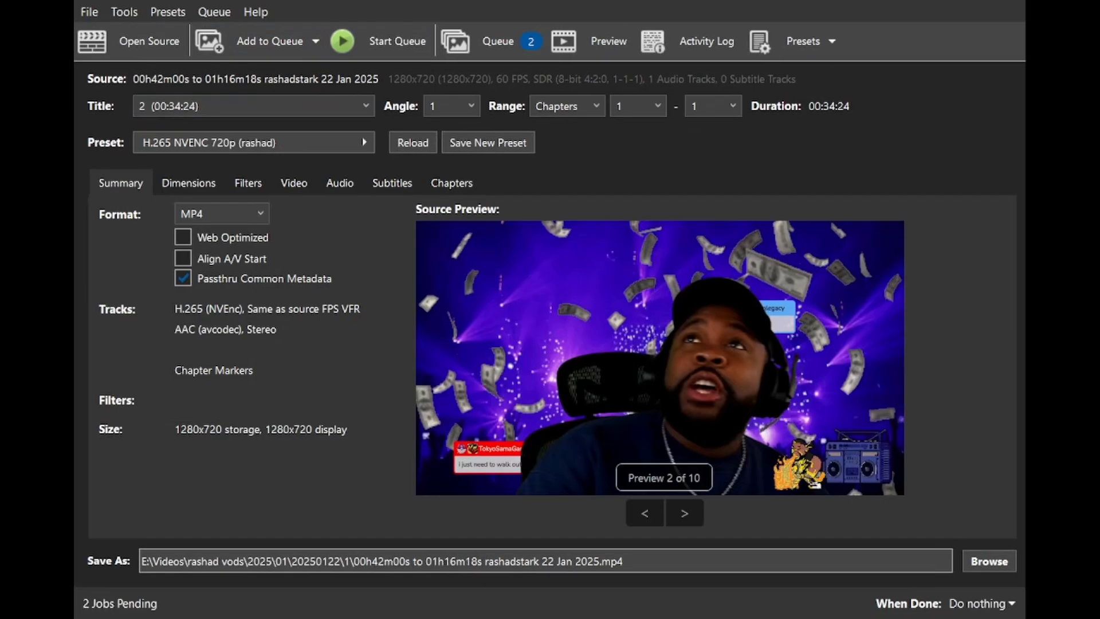
Step: Start encoding the queued video jobs
click(378, 40)
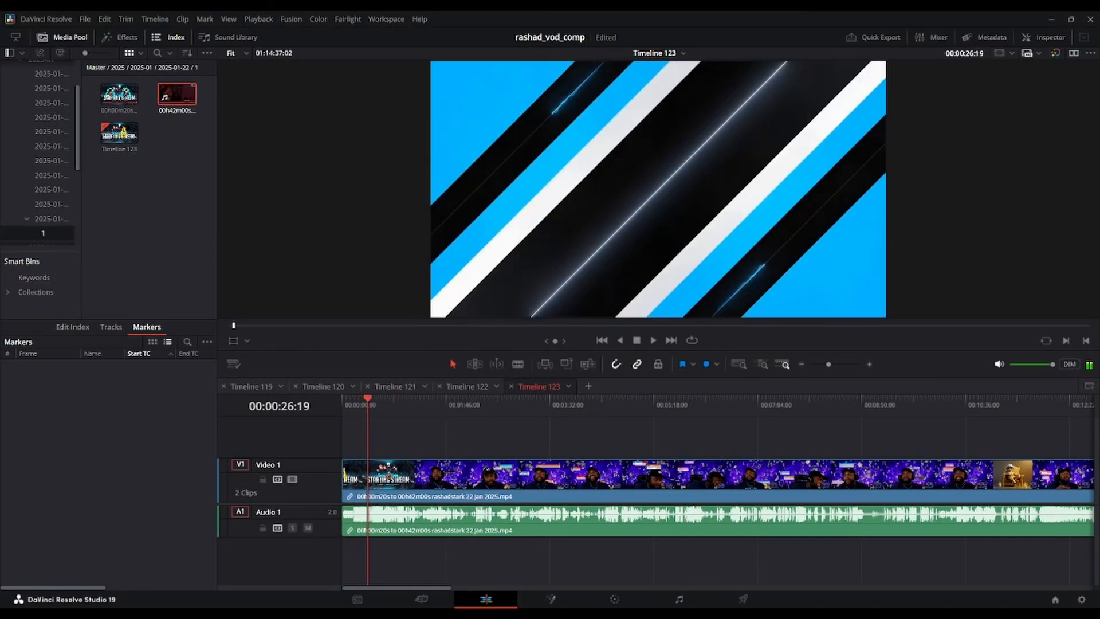
Step: Switch to DaVinci Resolve and add a timeline marker named Start at 00:00:26:19
key(m)
double_click(100, 376)
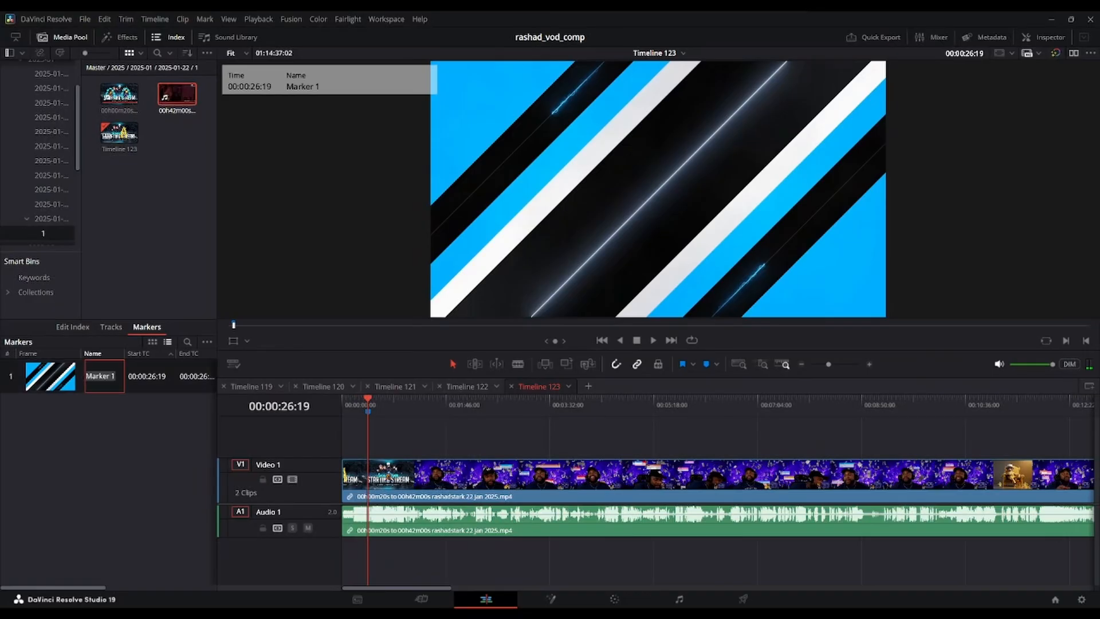
text(Start)
key(Return)
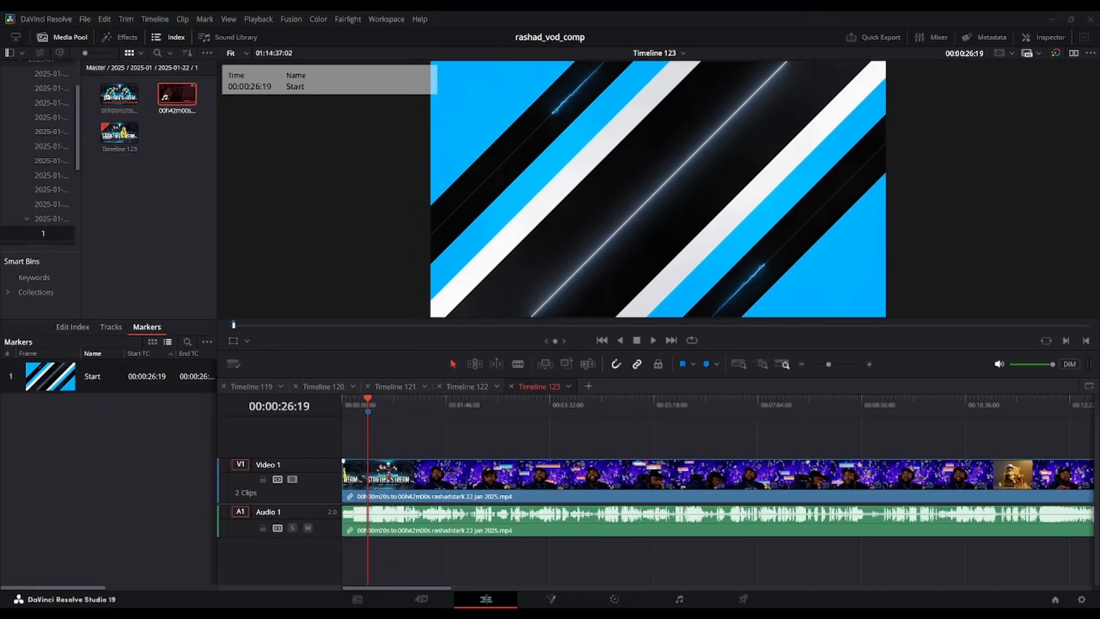
Step: Find the beginning of the TMR3 music preview segment and add a marker named TMR3 Preview at 00:19:44:00
drag(367, 399, 1036, 400)
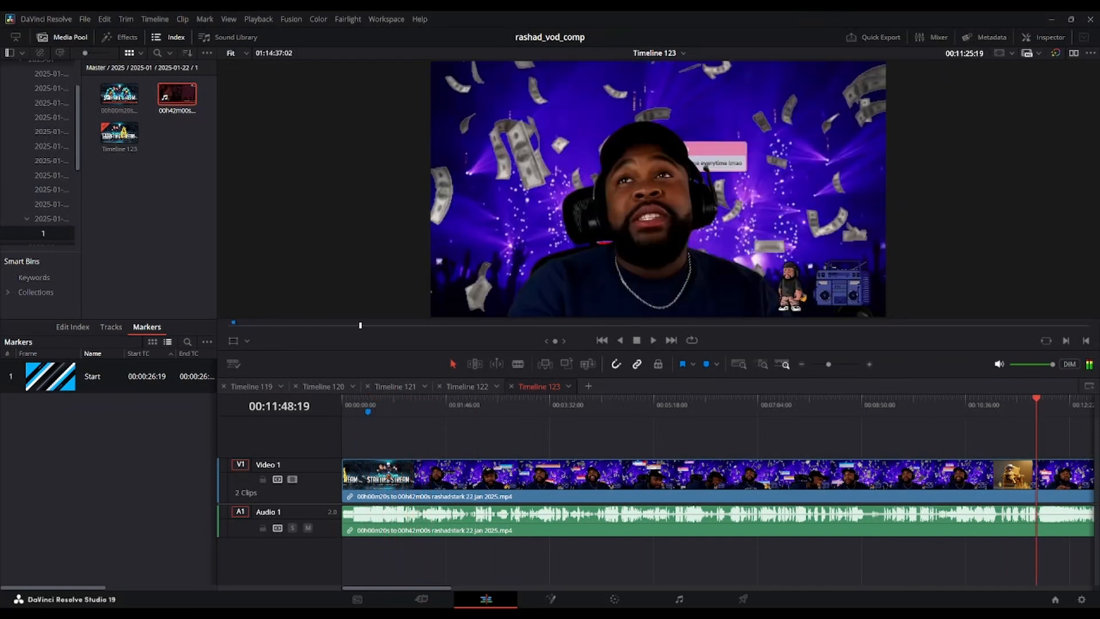
scroll(1036, 435, right, 5)
scroll(718, 488, right, 3)
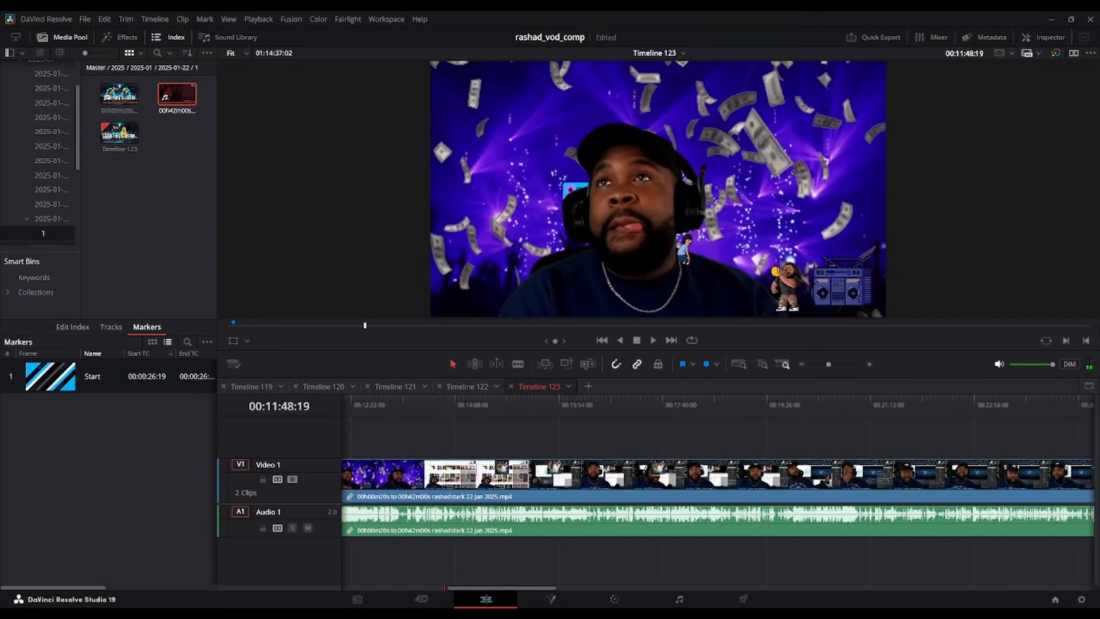
scroll(718, 489, right, 3)
mouse_move(607, 399)
mouse_down()
mouse_move(659, 399)
mouse_move(619, 400)
mouse_up()
key(space)
key(space)
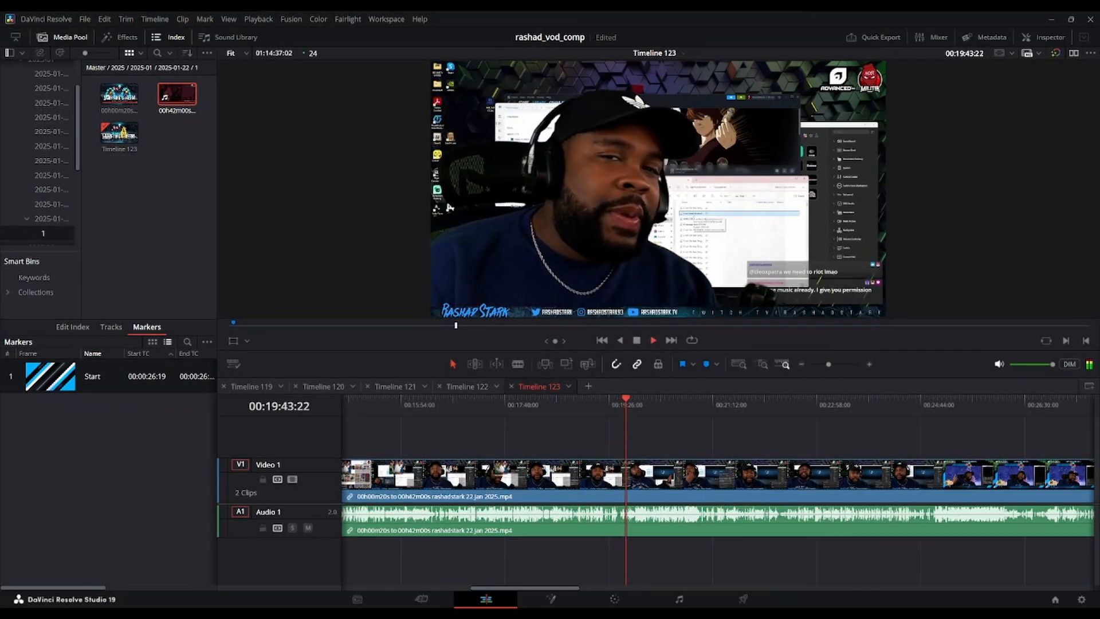
key(space)
key(Left)
key(Left)
key(Left)
key(Left)
key(Left)
key(Left)
key(Left)
key(Left)
key(Left)
key(Left)
key(Left)
key(Left)
key(Left)
key(Left)
key(Left)
key(Left)
key(Left)
key(Left)
key(Left)
key(Left)
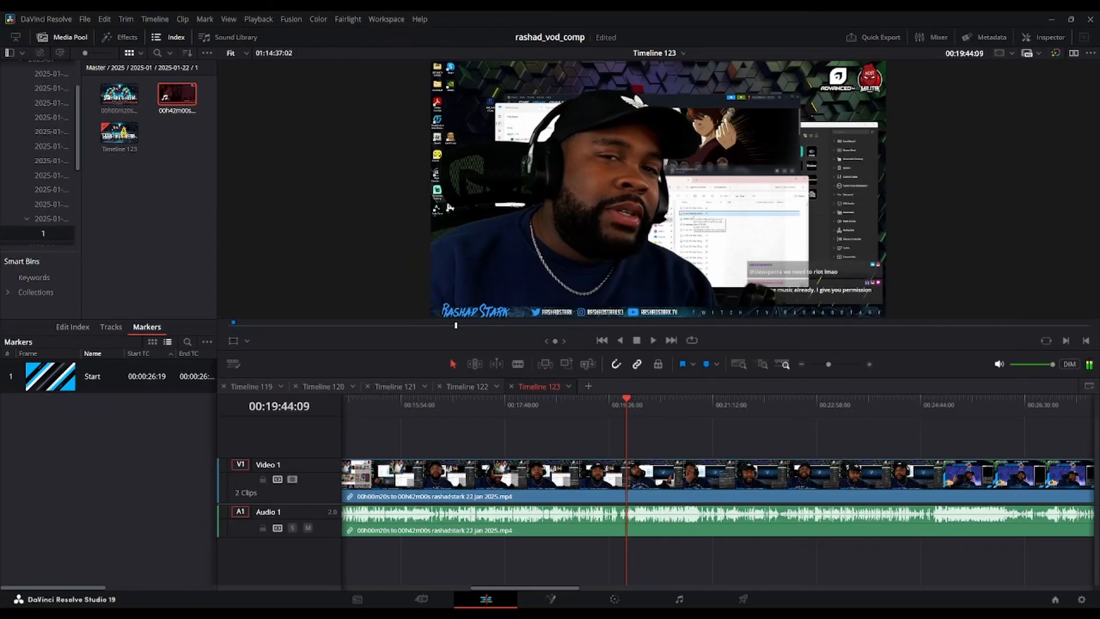
key(space)
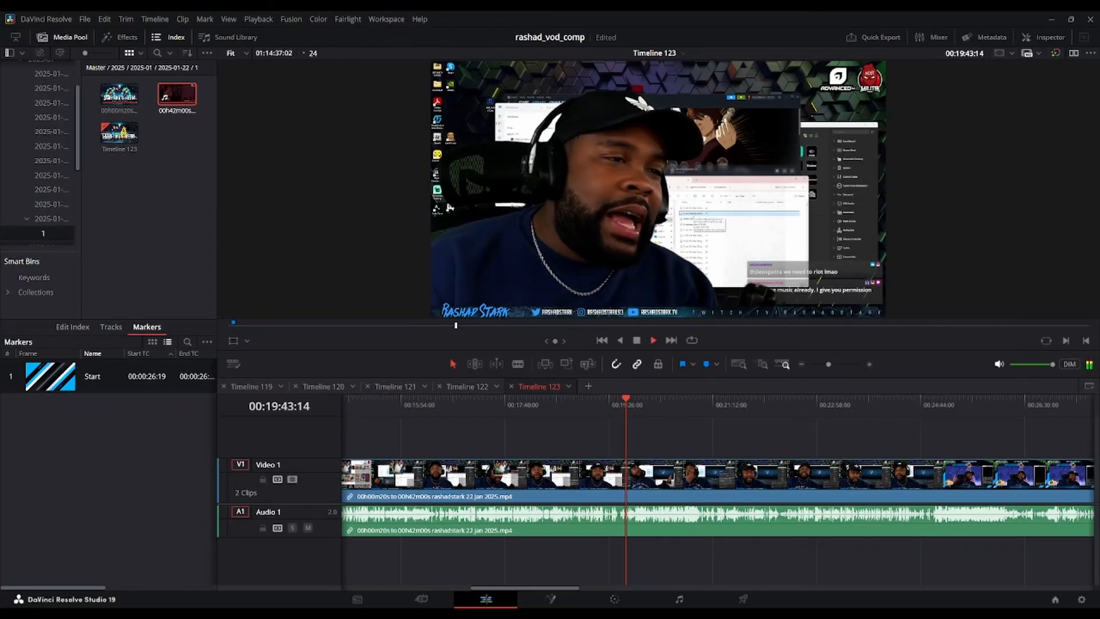
key(m)
double_click(100, 410)
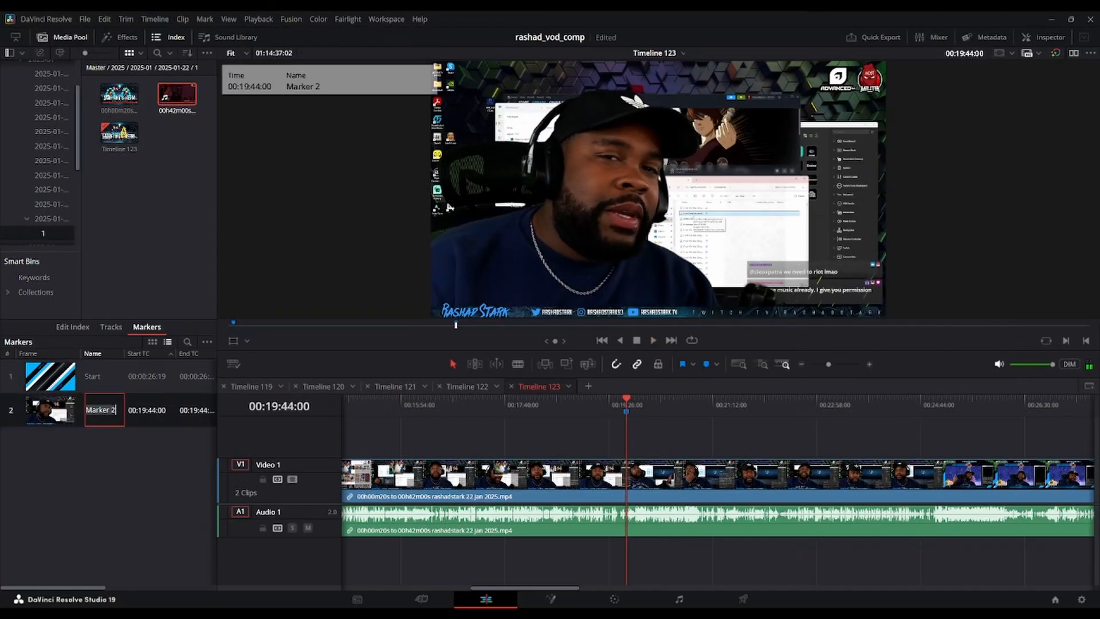
text(TMR3 Preview)
key(Return)
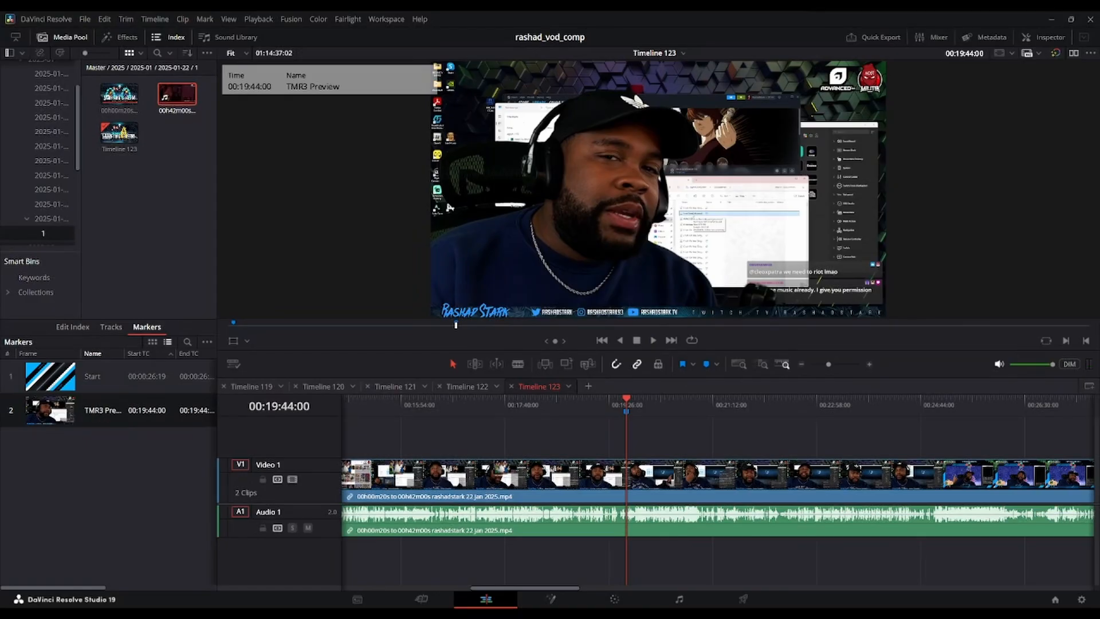
Step: Find where the game segment begins in the second clip and add a marker named Mouthwashing at 00:42:31:12
drag(677, 405, 994, 404)
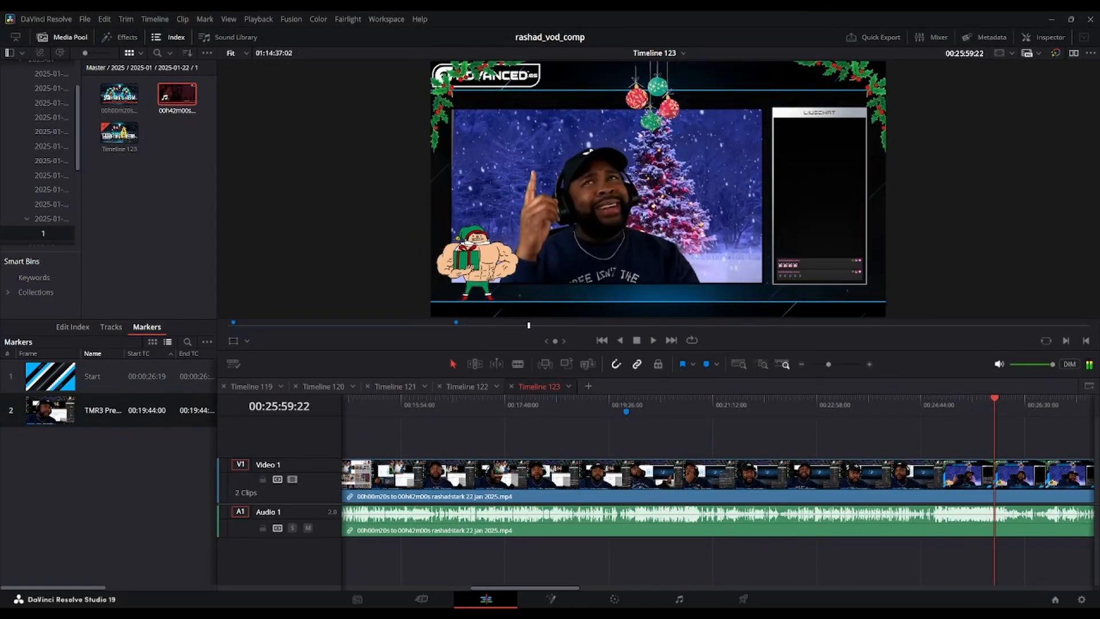
scroll(717, 492, right, 18)
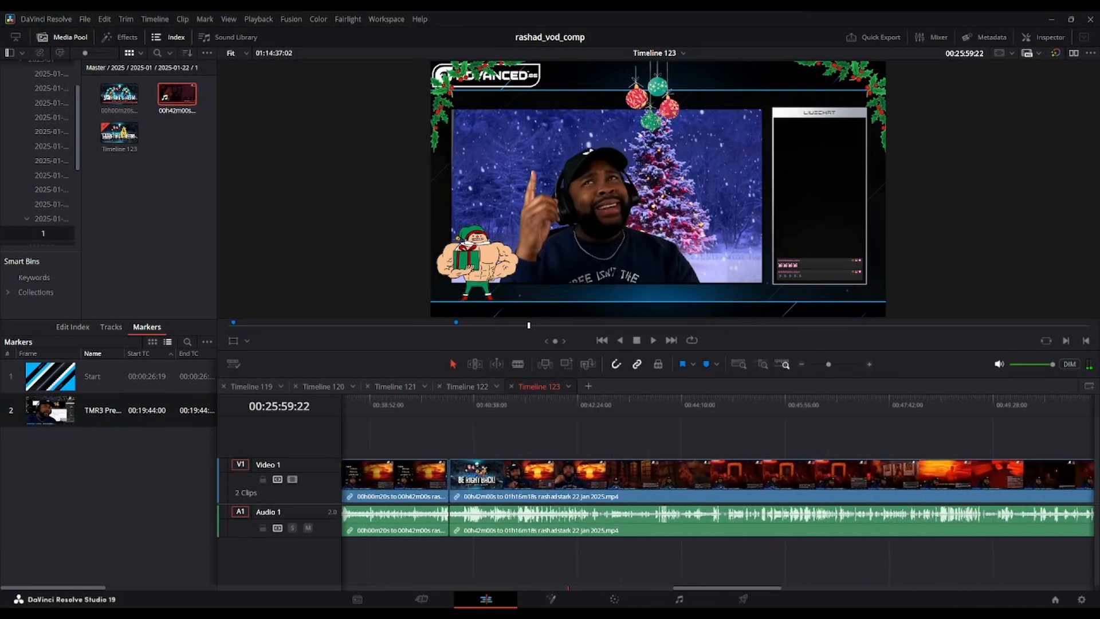
scroll(718, 492, right, 1)
drag(416, 404, 507, 405)
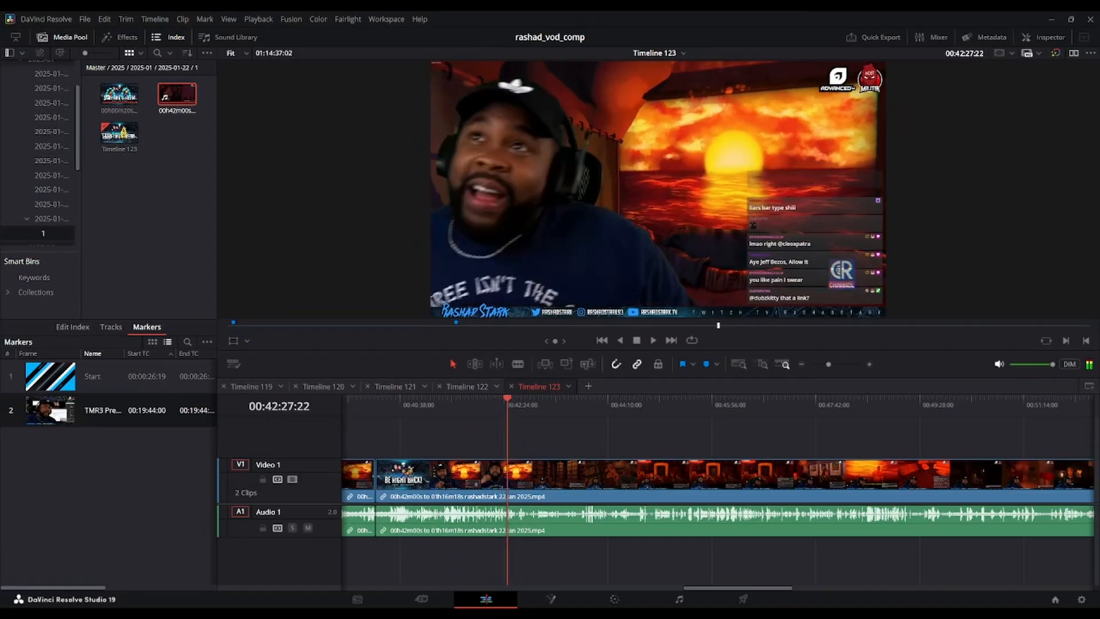
key(space)
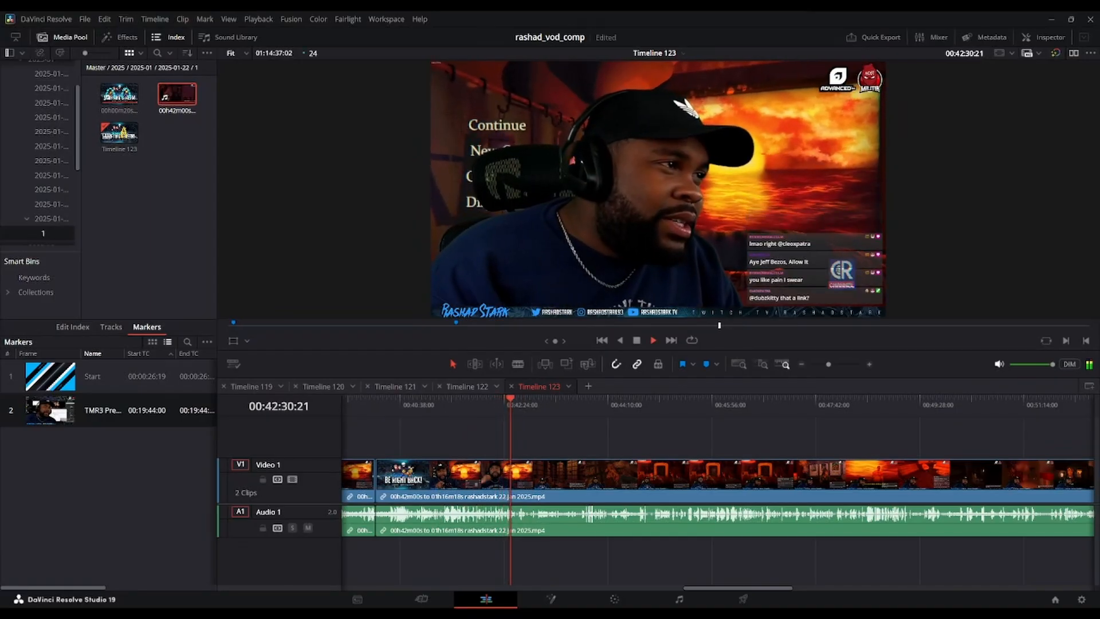
key(space)
key(m)
double_click(101, 443)
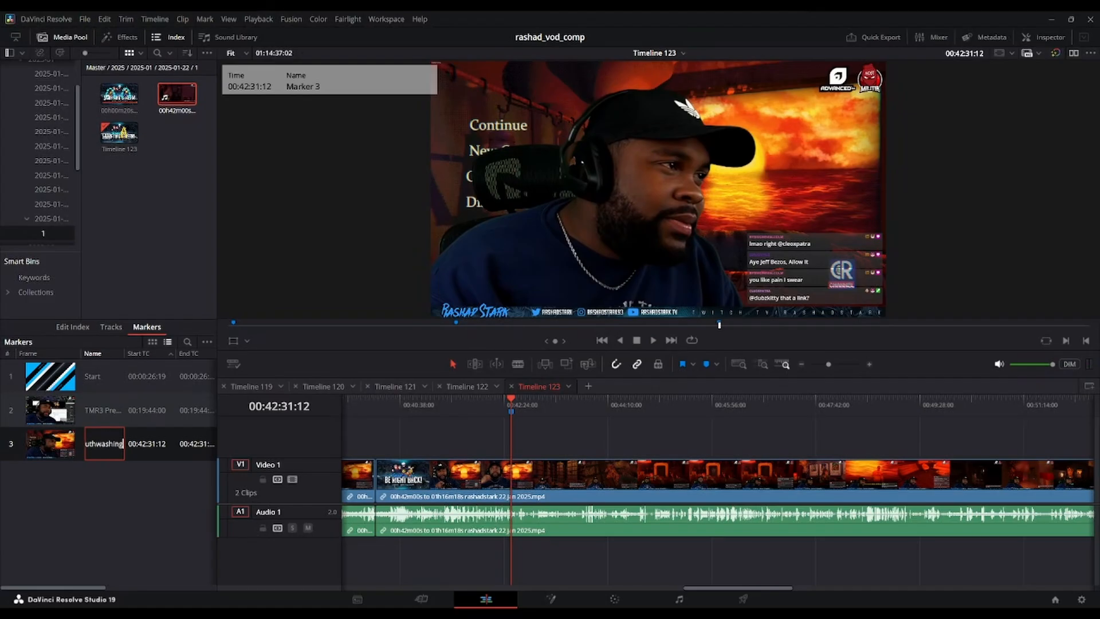
text(Mouthwashing)
key(Return)
Step: Find the stream's closing segment near the end of the second clip and add a marker named Outro at 01:13:54:04
scroll(636, 466, right, 15)
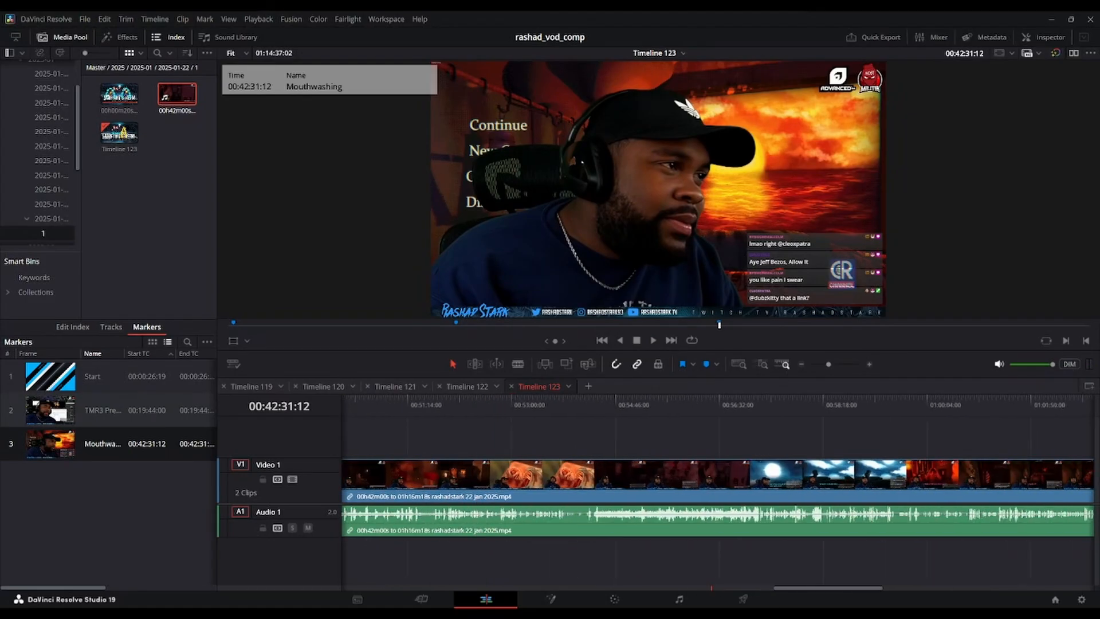
click(844, 404)
drag(845, 404, 898, 404)
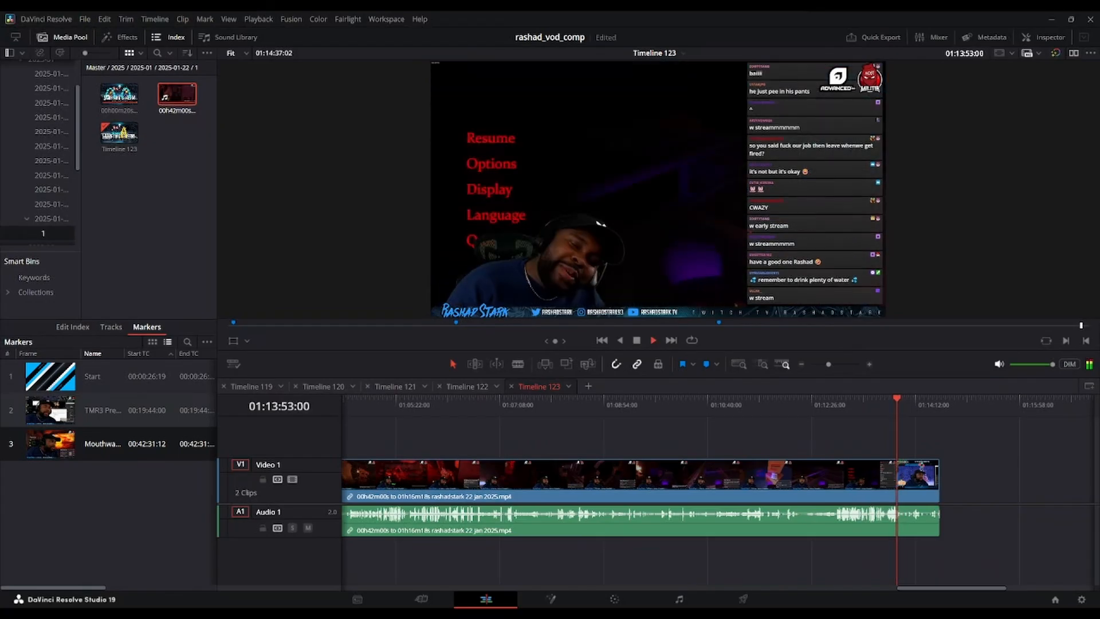
key(space)
click(894, 404)
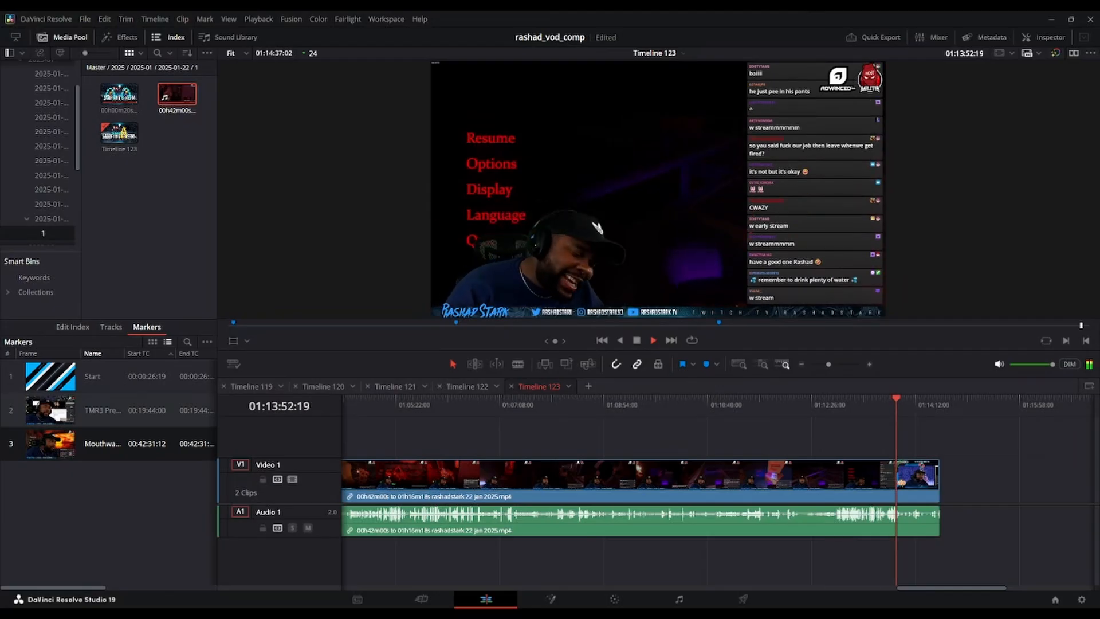
key(m)
key(space)
double_click(99, 478)
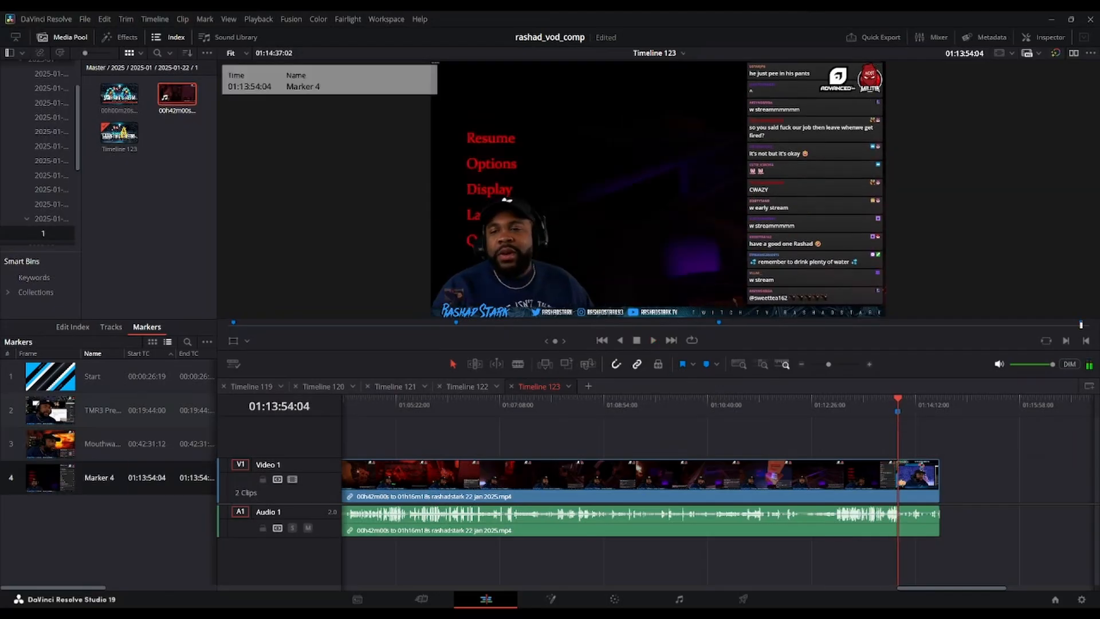
text(Outro)
key(Return)
Step: Go to the Deliver page for Timeline 123 and open the folder selection for the render location
click(743, 598)
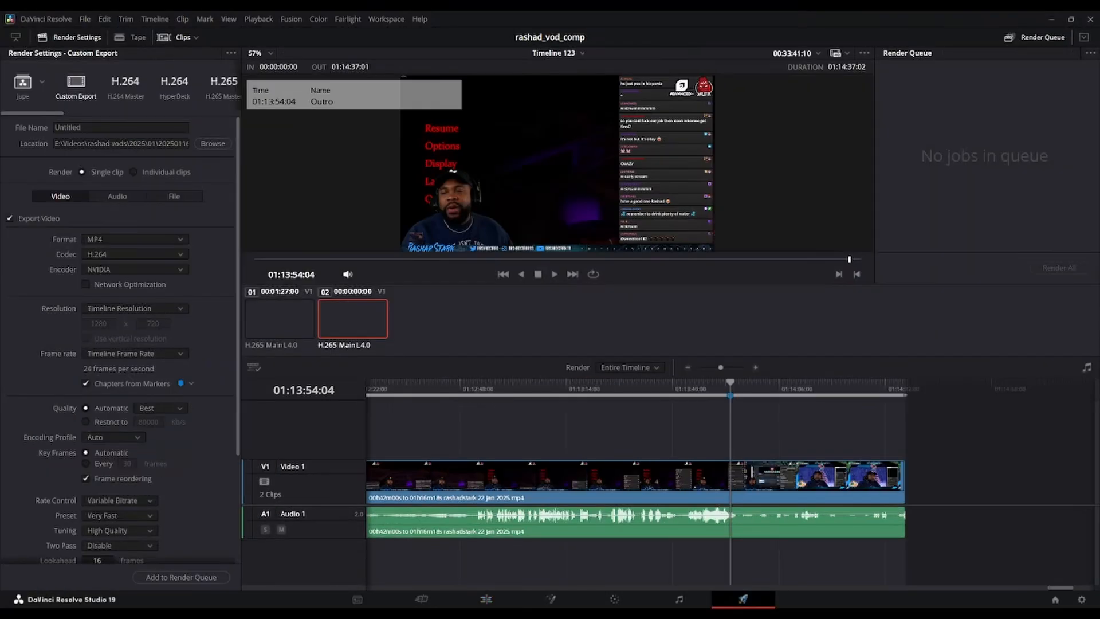
click(213, 144)
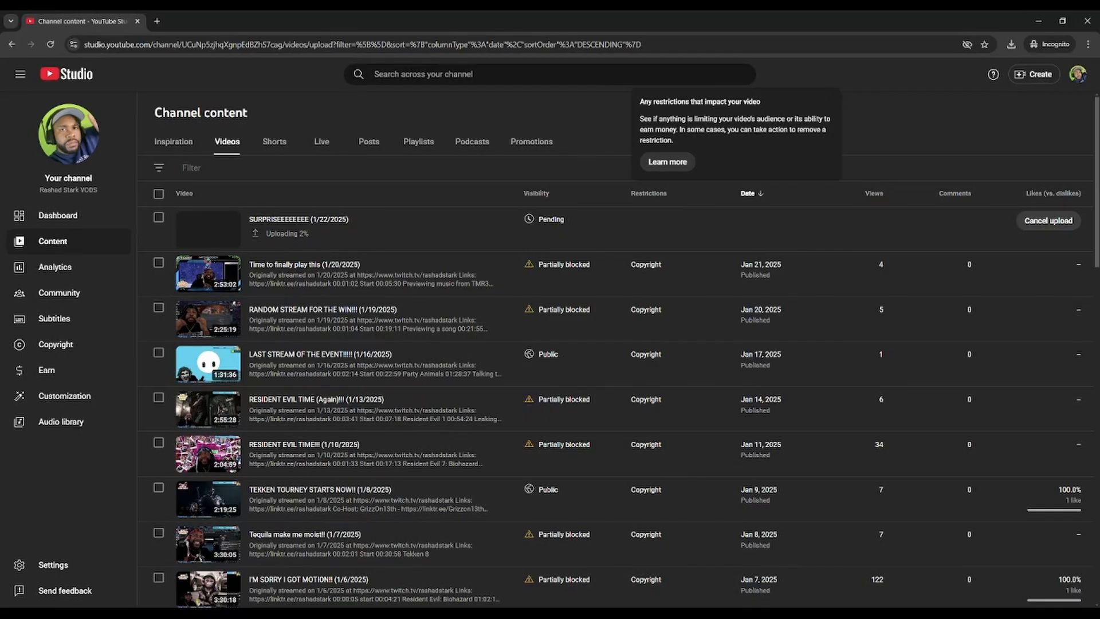
Step: Switch to YouTube Studio and examine the copyright details and claimed songs of the video "Time to finally play this (1/20/2025)"
mouse_move(645, 264)
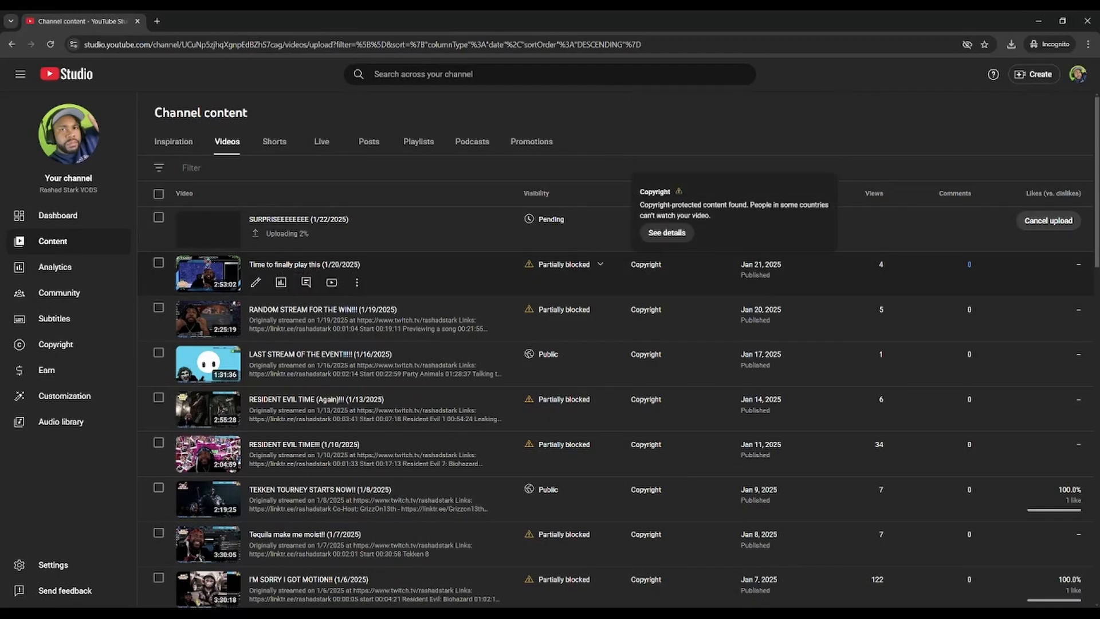
click(666, 232)
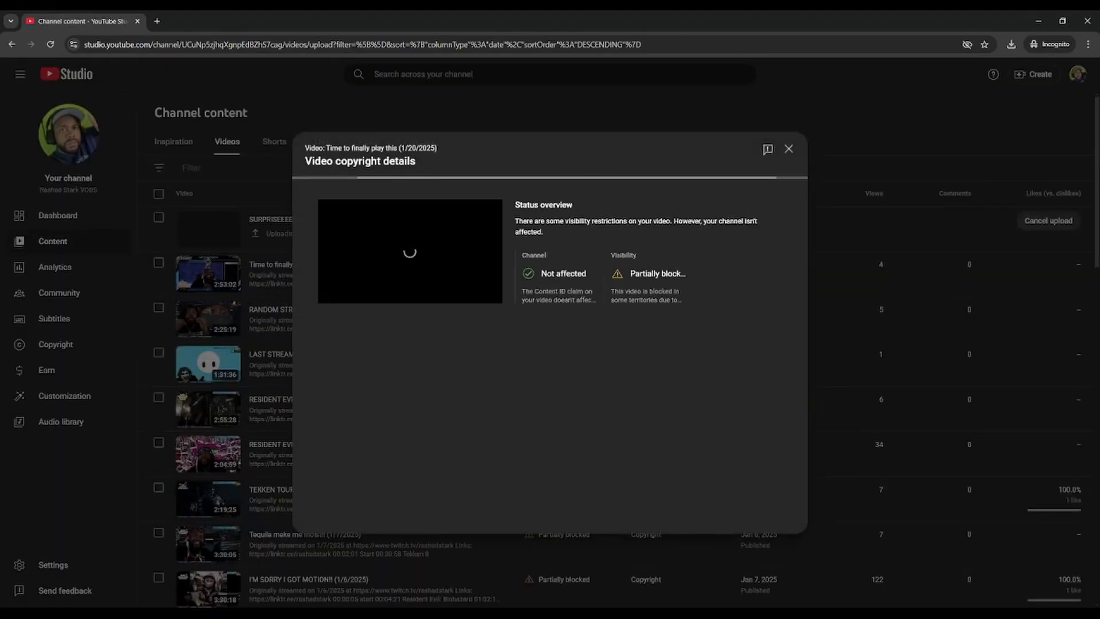
click(788, 148)
mouse_move(645, 264)
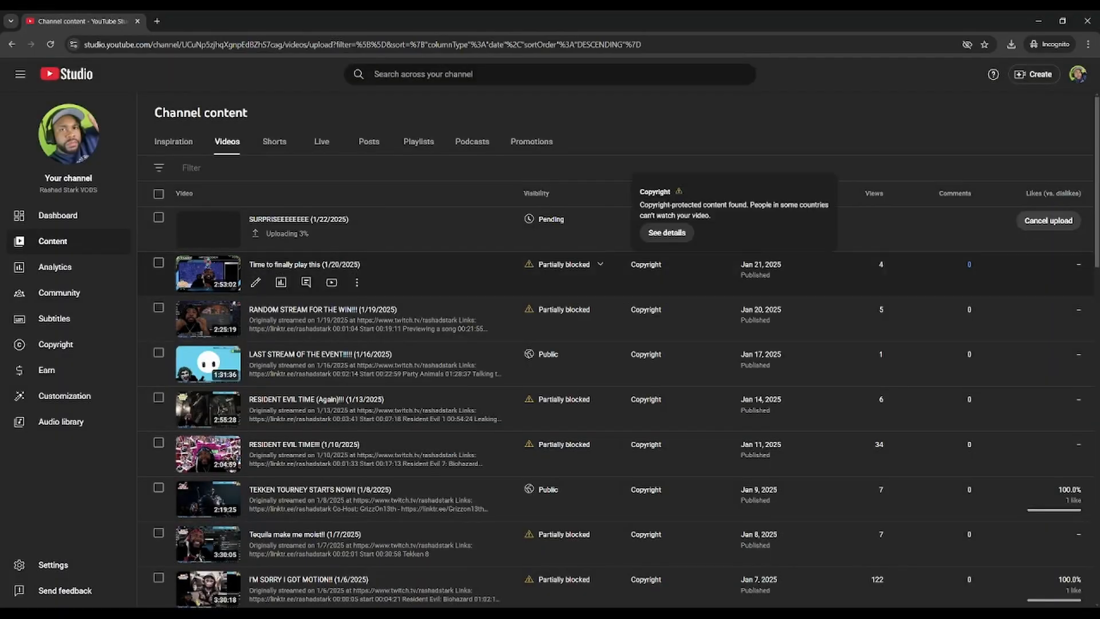
click(666, 232)
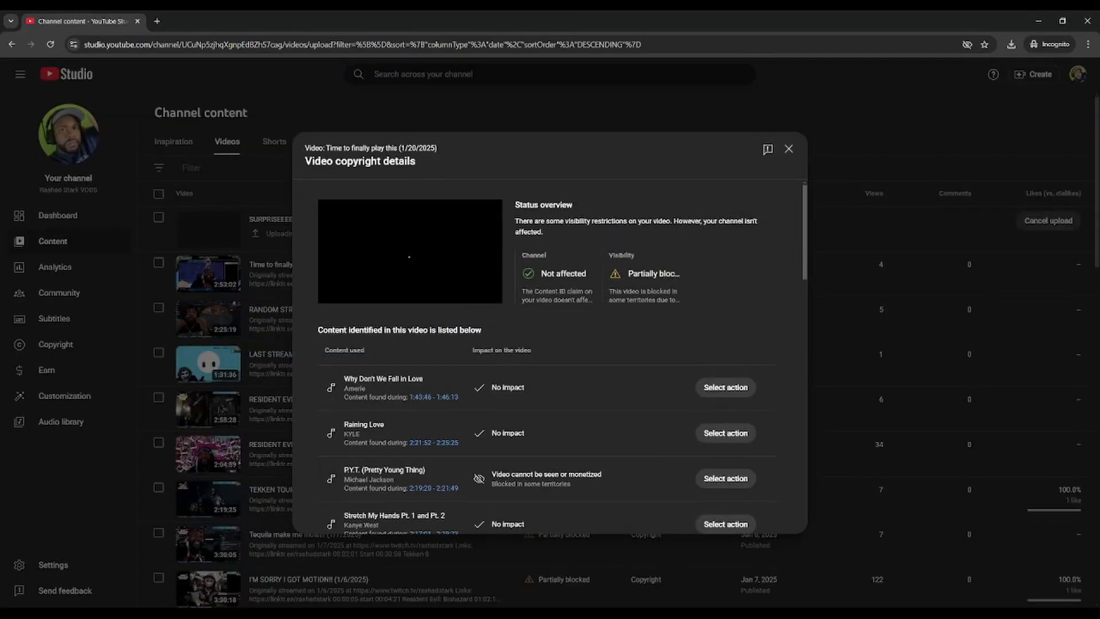
scroll(550, 356, down, 2)
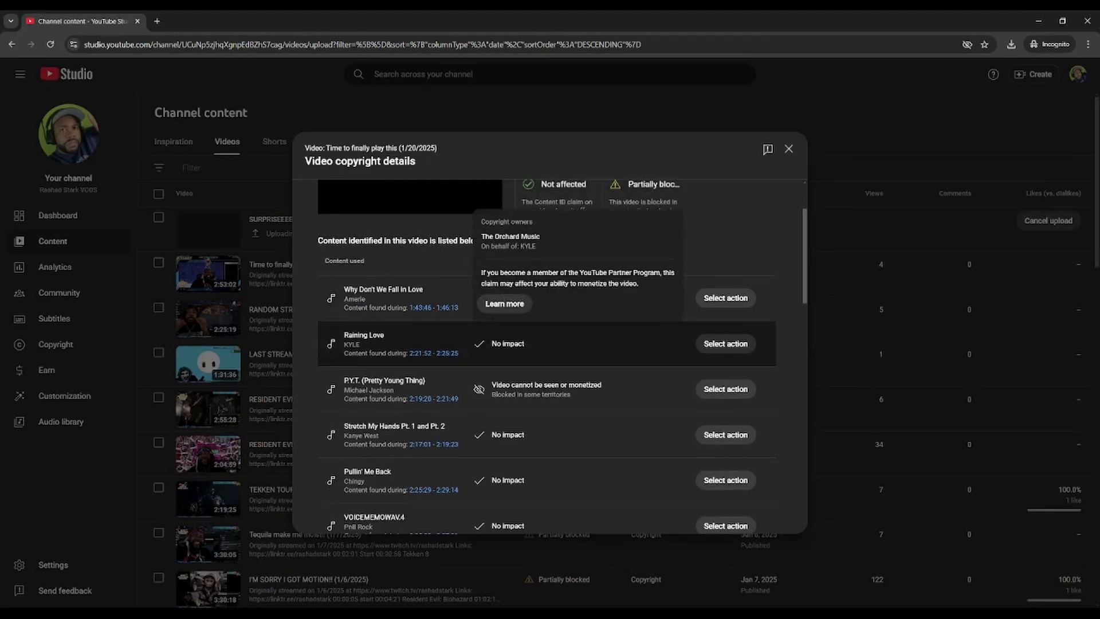
scroll(479, 350, down, 1)
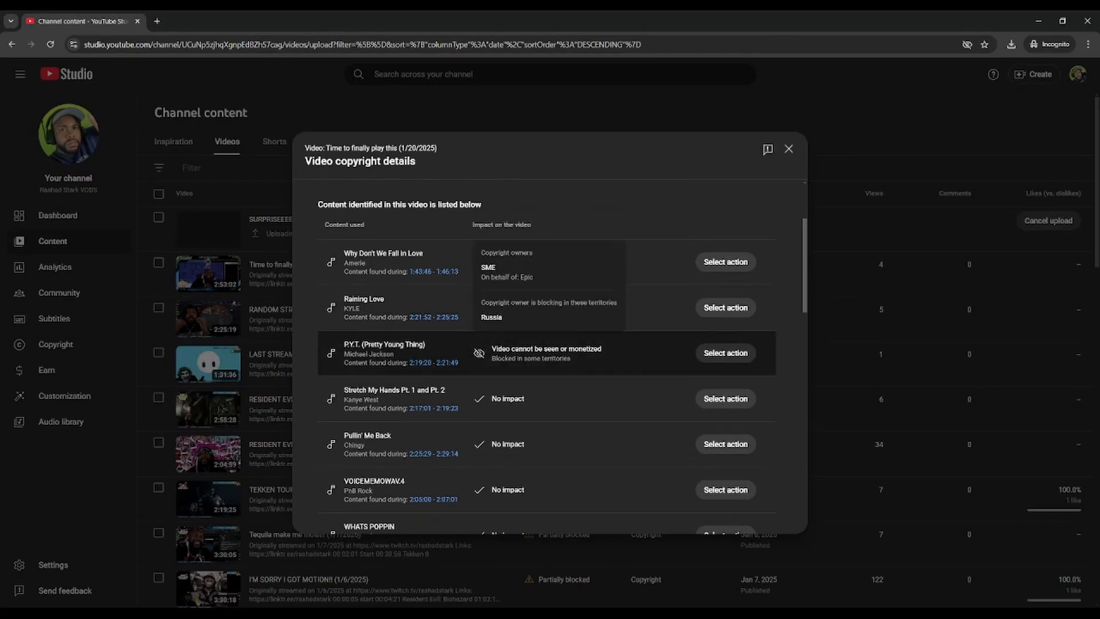